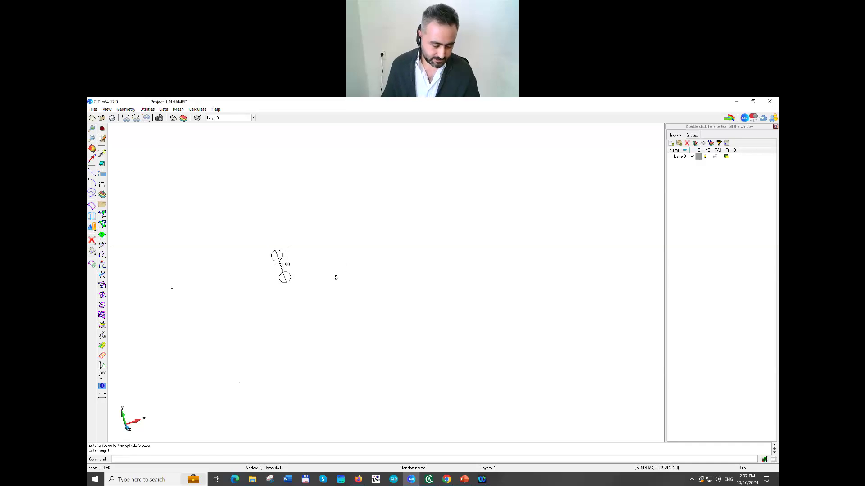
Set up a copy of surfaces using the Offset transformation with a factor of 0.1.
scroll(268, 248, up, 5)
scroll(280, 249, up, 2)
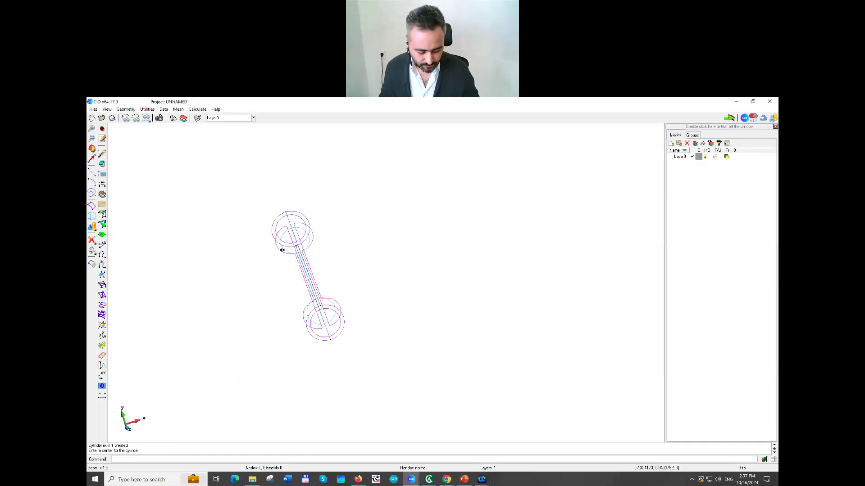
shift+drag(340, 272, 343, 268)
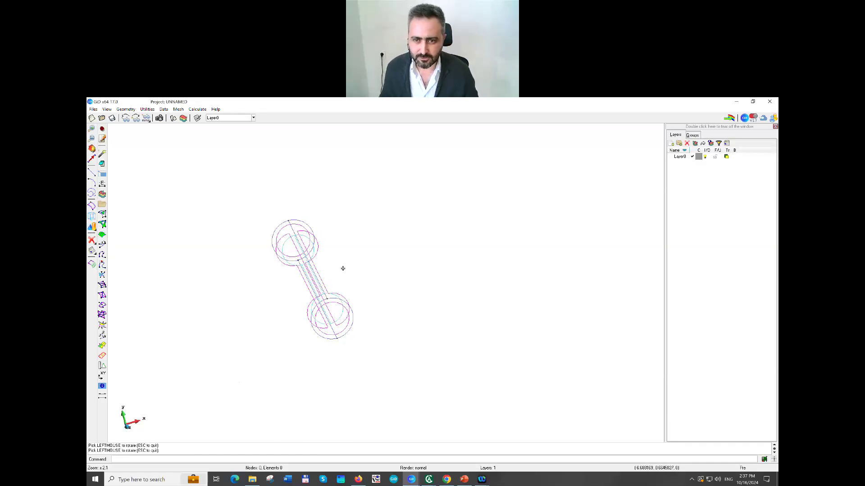
key(ctrl+c)
click(508, 175)
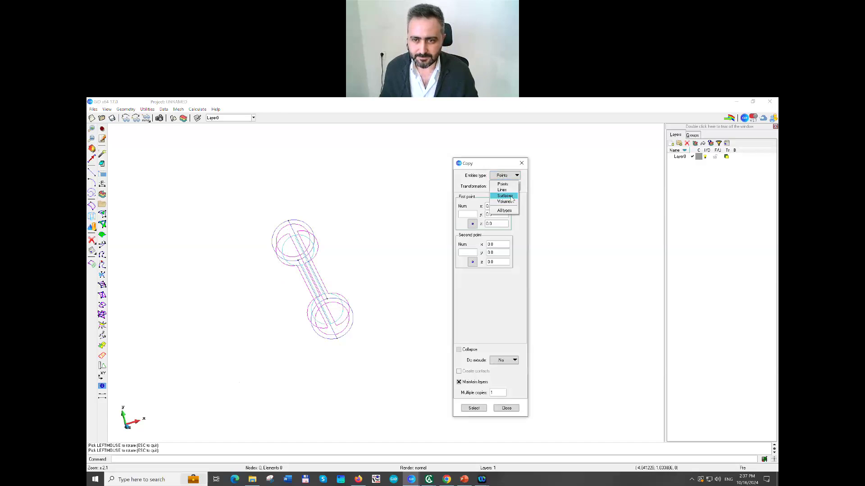
click(512, 197)
click(505, 186)
click(503, 212)
click(504, 186)
click(503, 220)
click(479, 198)
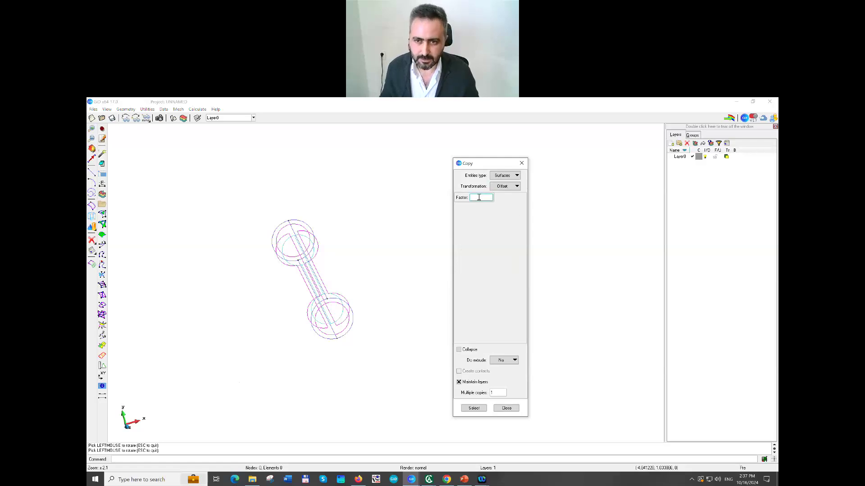
Try to offset the cylinder's two side surfaces by a factor of 0.1, leaving the end cap out of the selection.
click(473, 408)
drag(319, 238, 292, 269)
click(292, 224)
scroll(310, 267, up, 5)
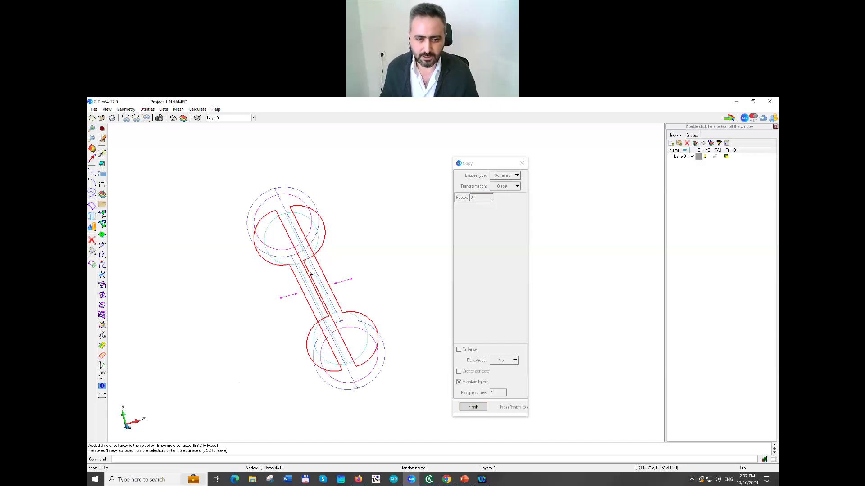
shift+drag(394, 296, 297, 300)
key(Escape)
Offset the cylinder's two side surfaces outward with a factor of -0.1 and display the model with flat rendering.
text(-)
click(473, 408)
drag(350, 282, 302, 304)
key(Escape)
key(ctrl+r)
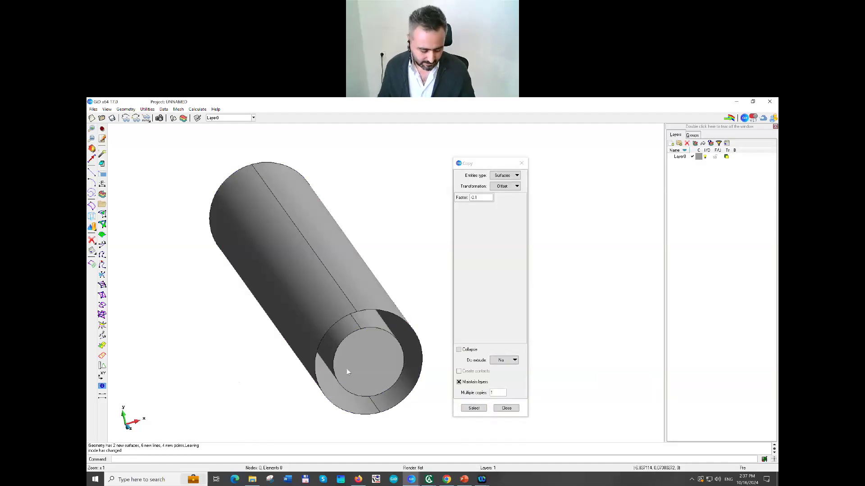
Examine the gap between the solid inner cylinder and the surrounding offset shell from several angles.
scroll(343, 312, up, 1)
mouse_move(334, 255)
shift+mouse_down()
mouse_move(324, 239)
mouse_move(330, 252)
mouse_move(315, 252)
mouse_move(309, 234)
shift+mouse_up()
mouse_move(349, 287)
mouse_down()
mouse_move(341, 287)
mouse_move(351, 284)
mouse_up()
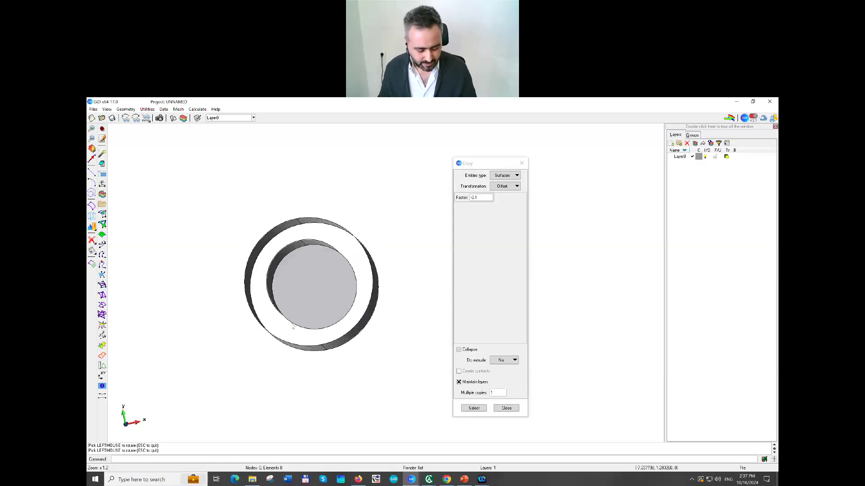
drag(294, 325, 315, 324)
scroll(314, 324, up, 2)
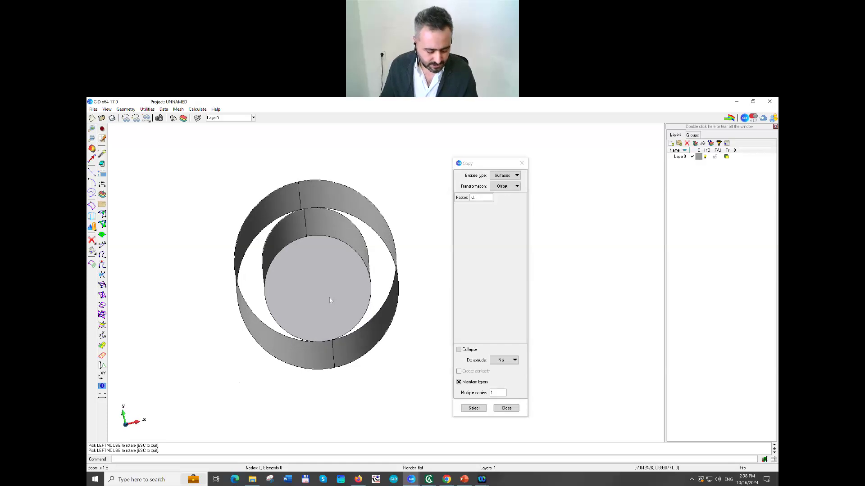
key(Escape)
mouse_move(314, 301)
shift+mouse_down()
mouse_move(330, 299)
mouse_move(311, 296)
shift+mouse_up()
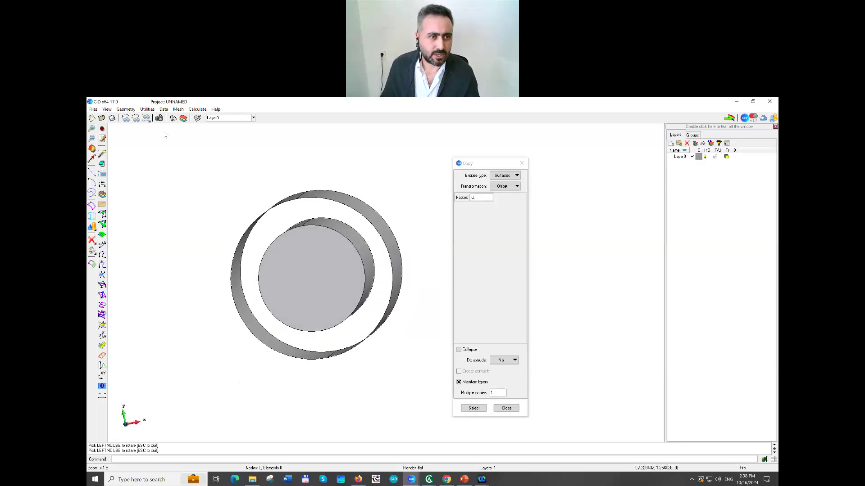
Create a separated contact volume between the matching halves of the inner cylinder surface and the outer offset surface, matching their points.
click(125, 109)
mouse_move(131, 117)
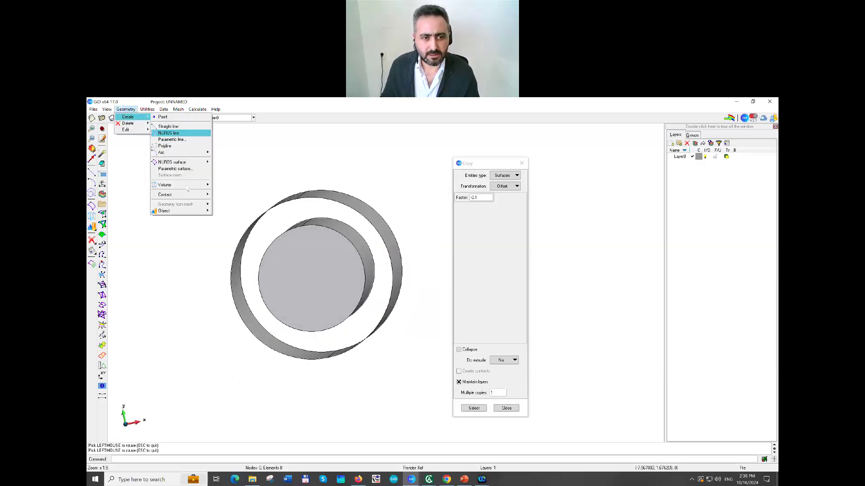
mouse_move(180, 195)
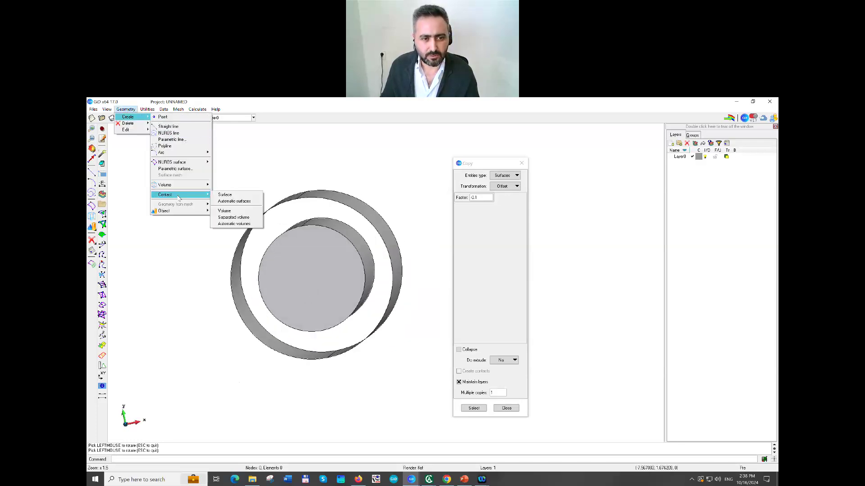
click(238, 218)
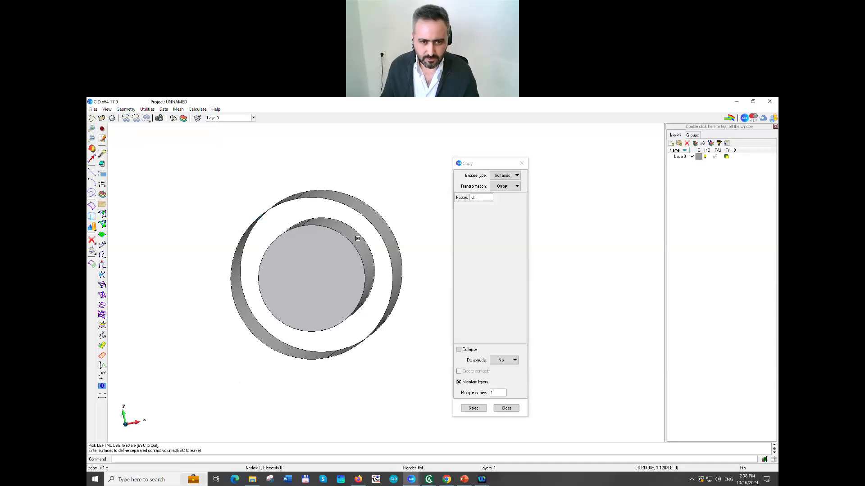
click(357, 239)
shift+drag(339, 272, 341, 282)
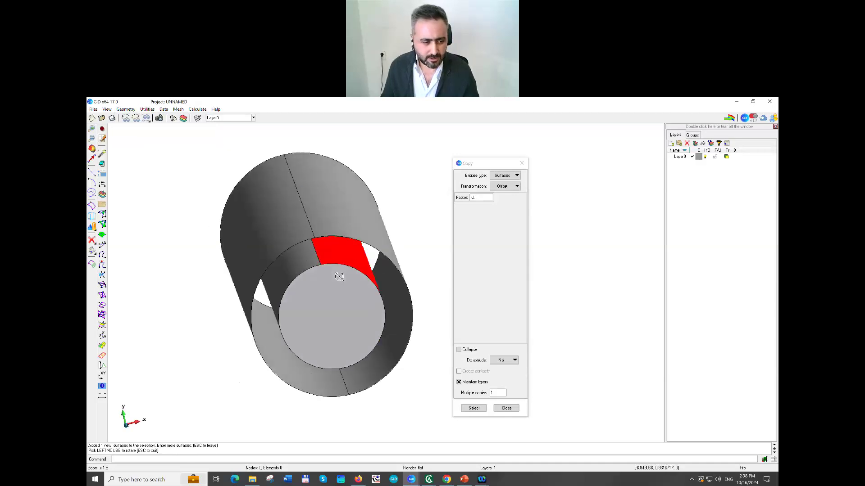
click(362, 215)
key(Escape)
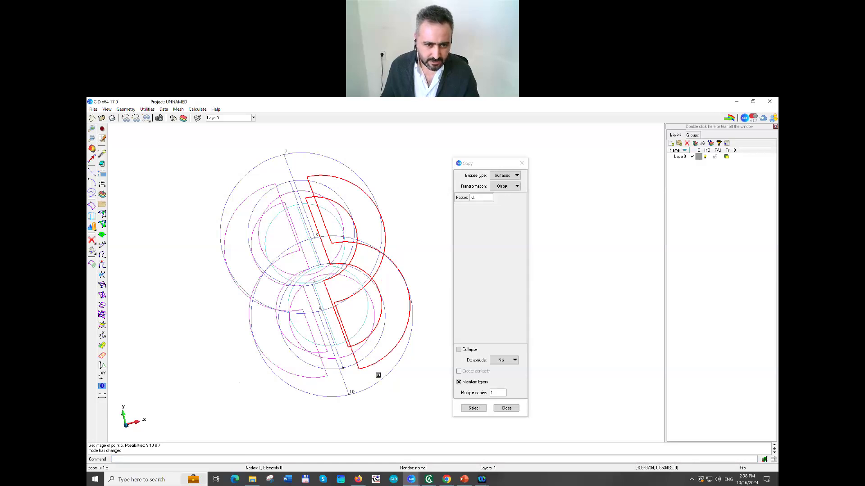
drag(333, 335, 252, 300)
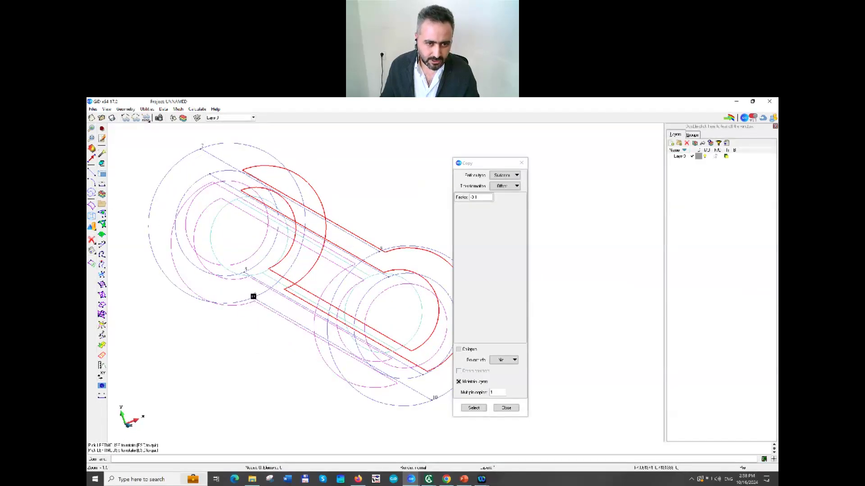
drag(330, 257, 310, 232)
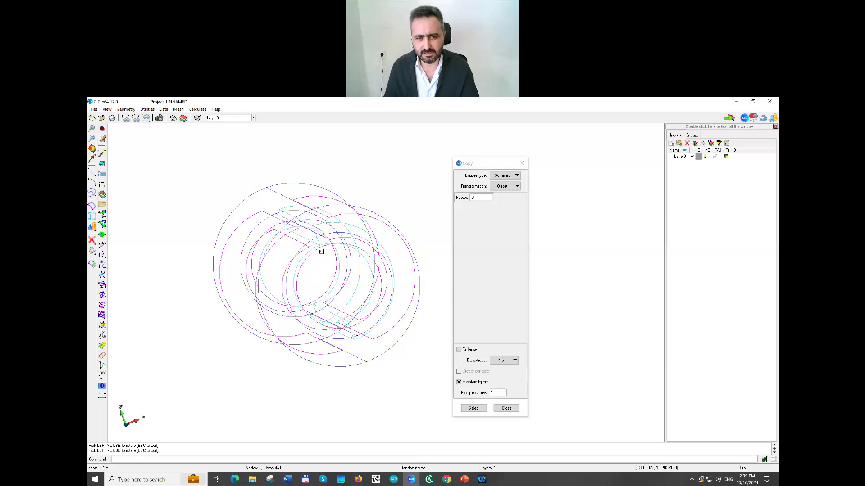
key(Escape)
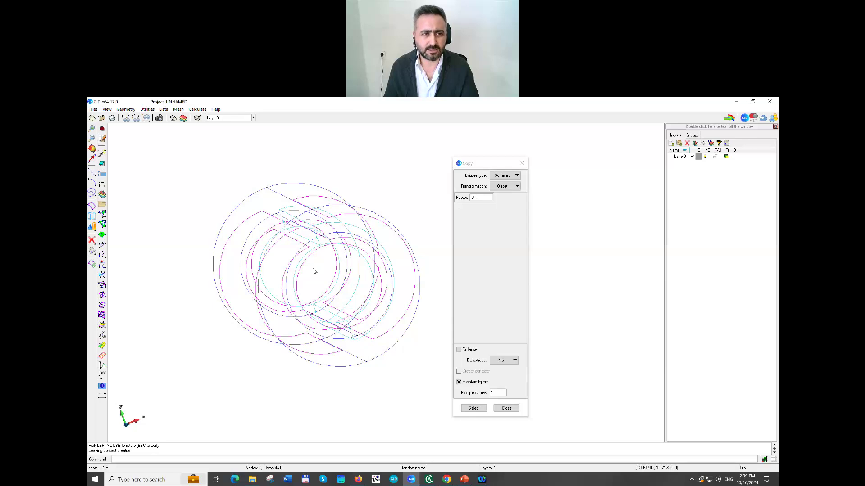
Load the ATENA Transport problem type.
click(147, 110)
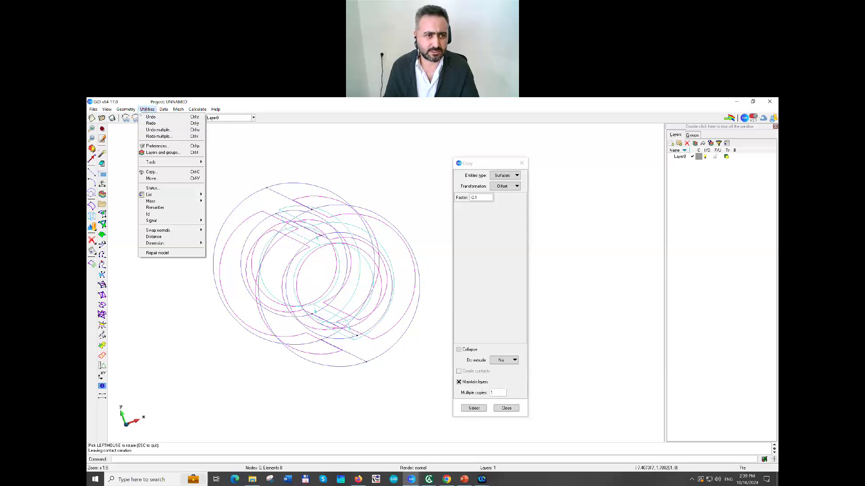
click(147, 109)
click(147, 109)
mouse_move(163, 110)
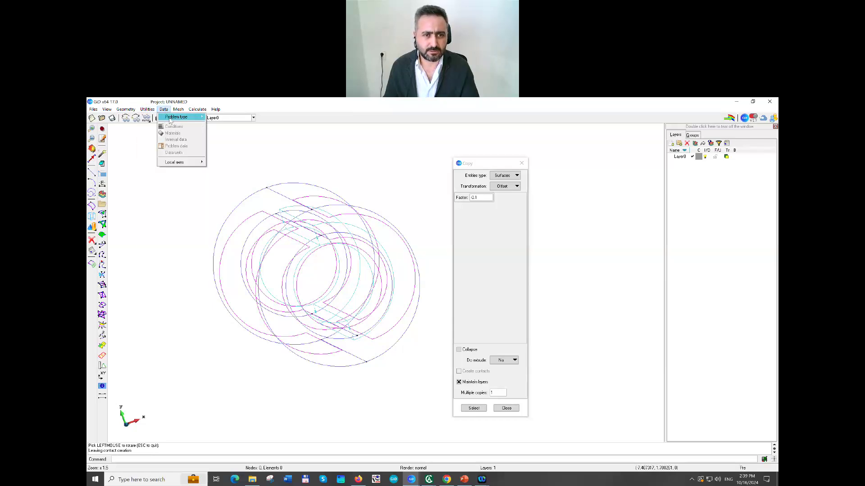
mouse_move(234, 128)
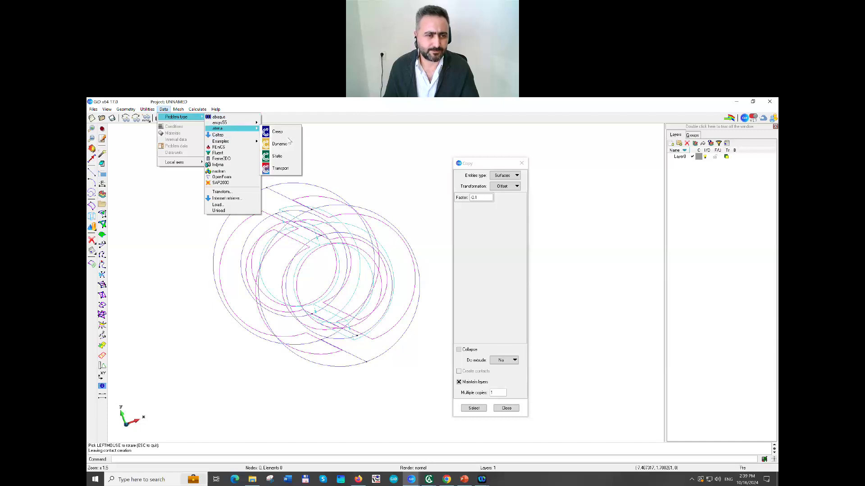
click(280, 168)
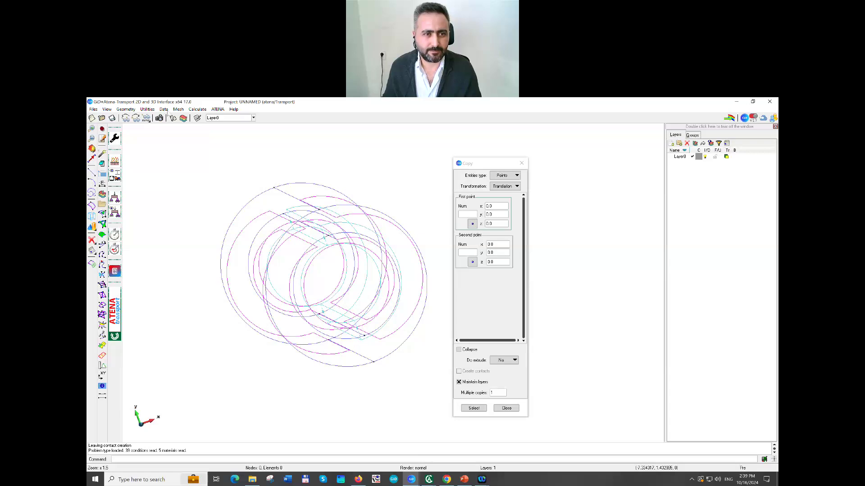
Change the problem type to ATENA Static, resetting all data to the new problem type.
click(167, 109)
mouse_move(180, 118)
mouse_move(232, 129)
click(277, 157)
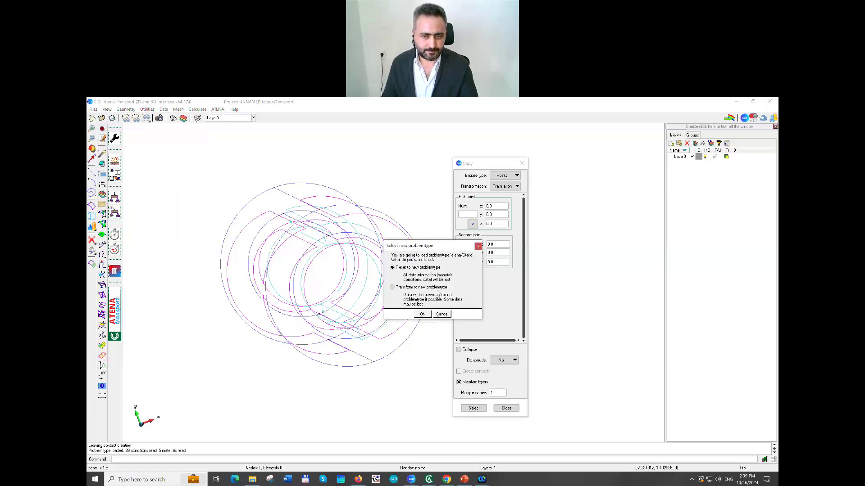
click(424, 314)
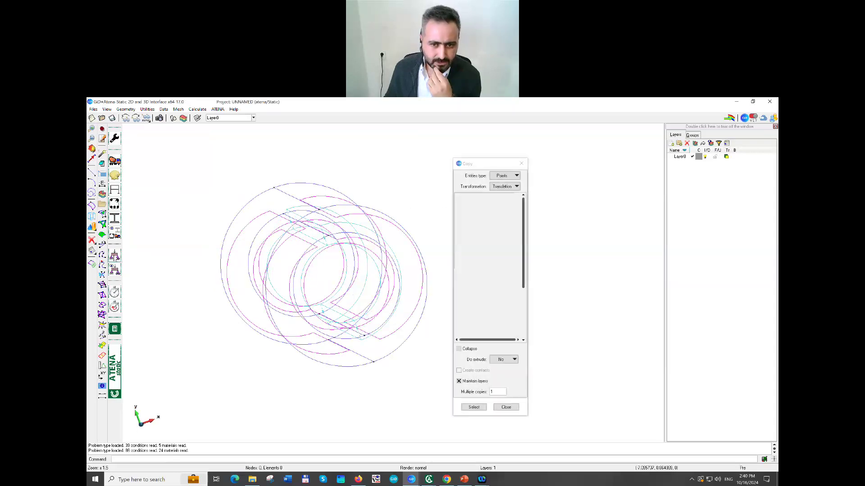
Set the Fixed Contact for Surface condition to use current coordinates with type Master, and leave the conditions without assigning it.
click(115, 256)
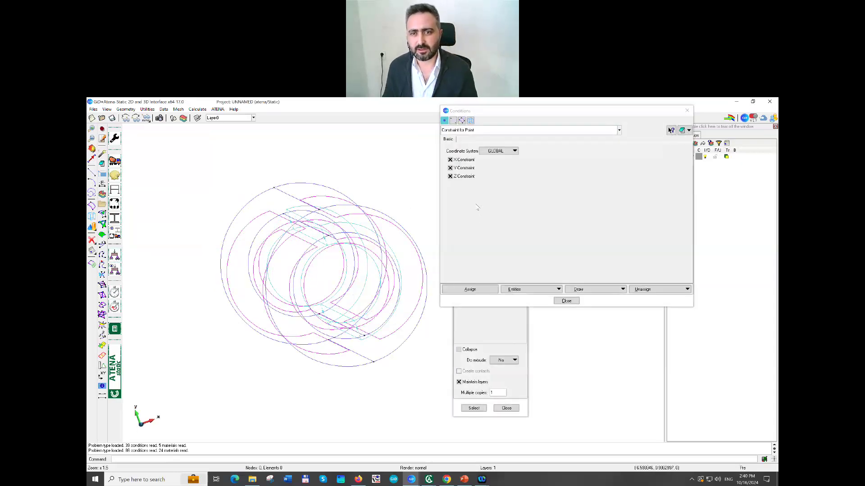
click(466, 121)
click(479, 131)
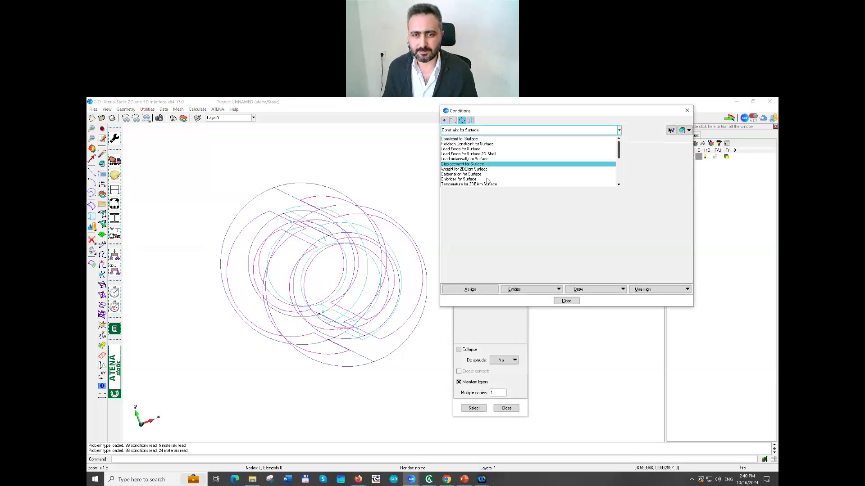
scroll(486, 177, down, 3)
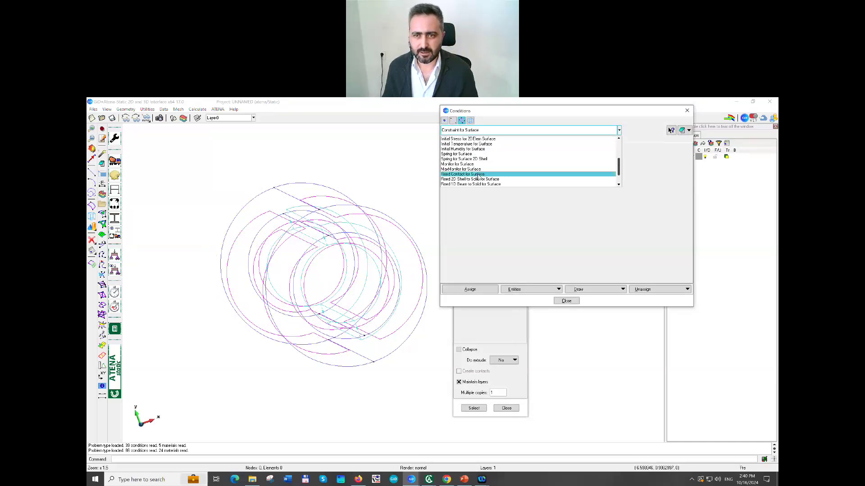
click(480, 175)
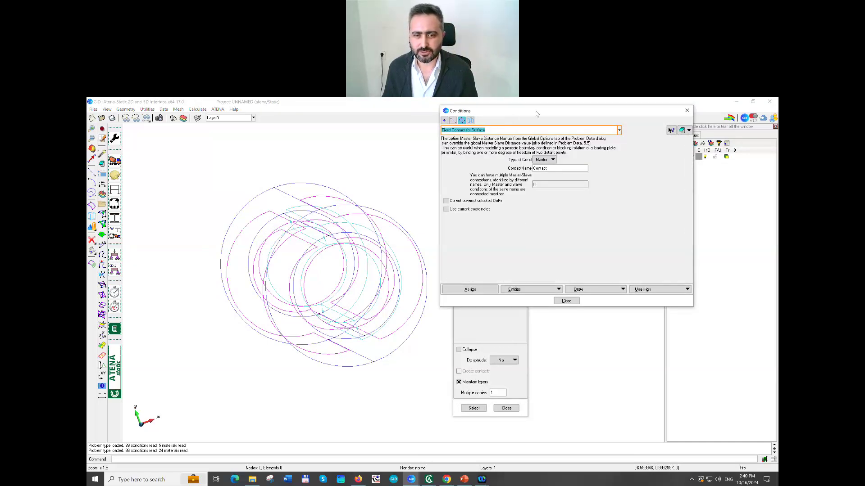
drag(537, 114, 472, 138)
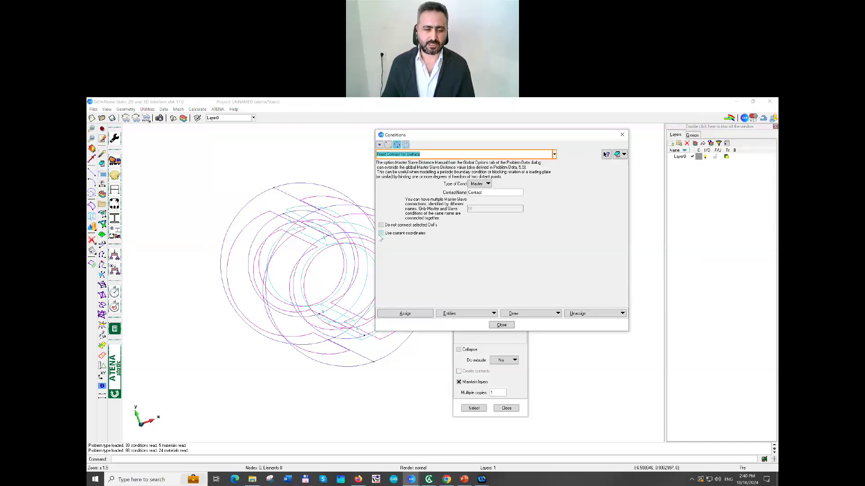
click(390, 234)
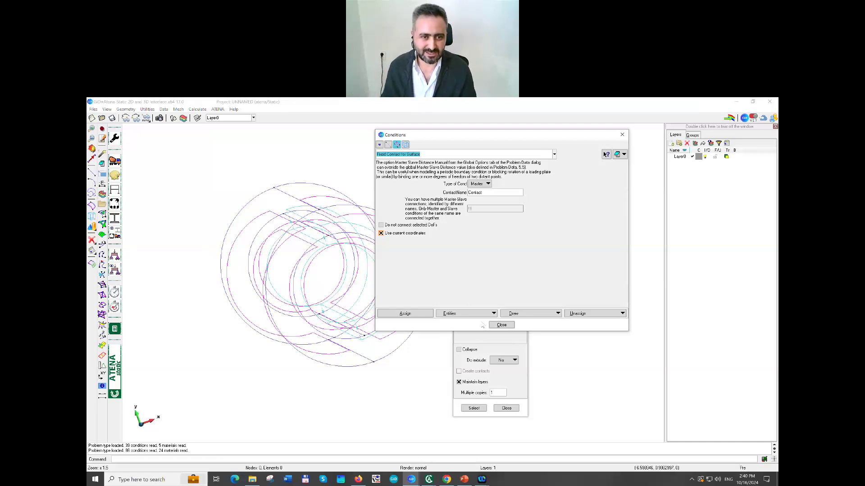
click(501, 325)
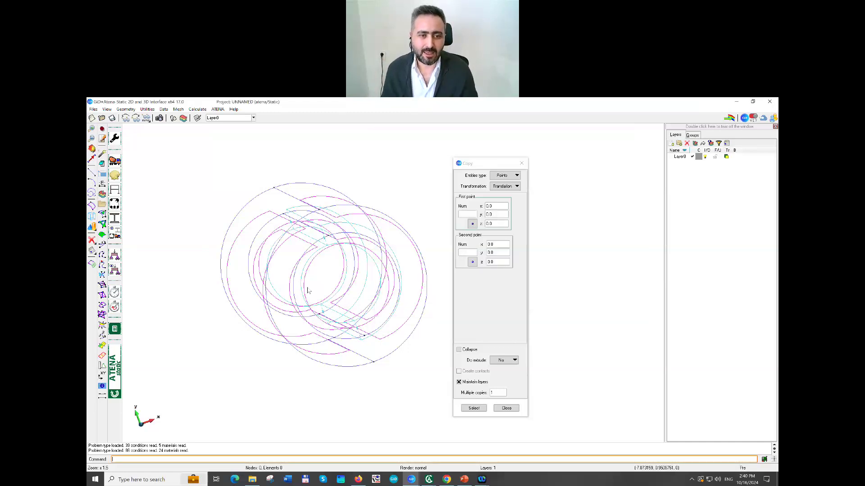
Switch the unit of the Master Slave Distance to mm in the global options of the problem data.
scroll(222, 295, down, 2)
scroll(347, 272, up, 2)
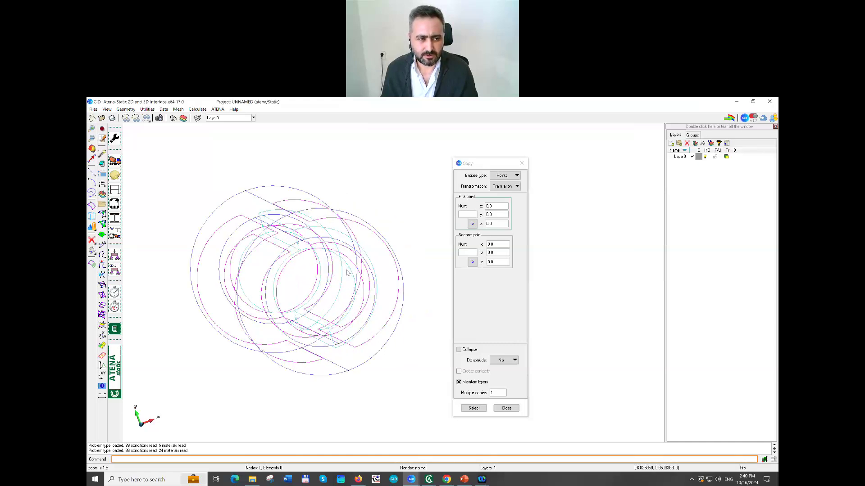
click(115, 143)
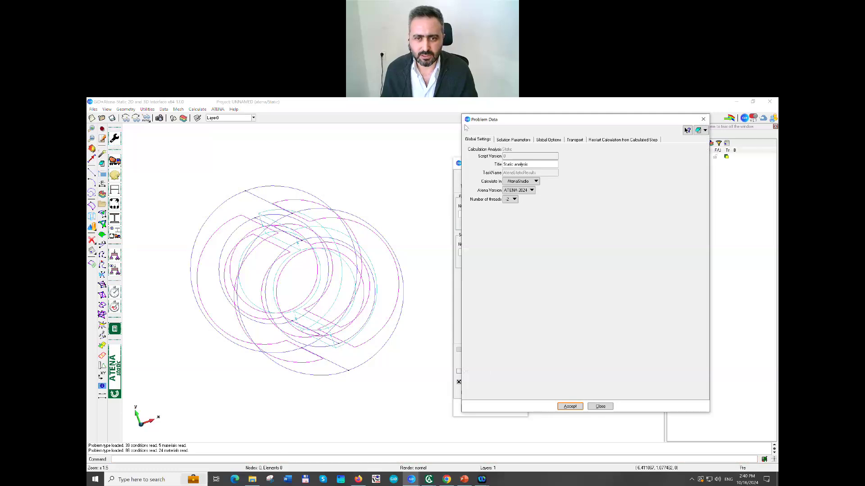
drag(466, 126, 347, 135)
click(429, 150)
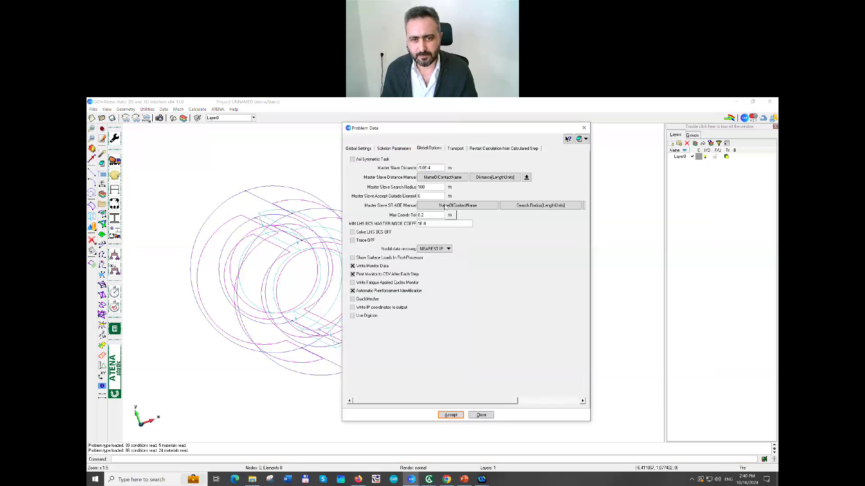
click(451, 168)
click(452, 187)
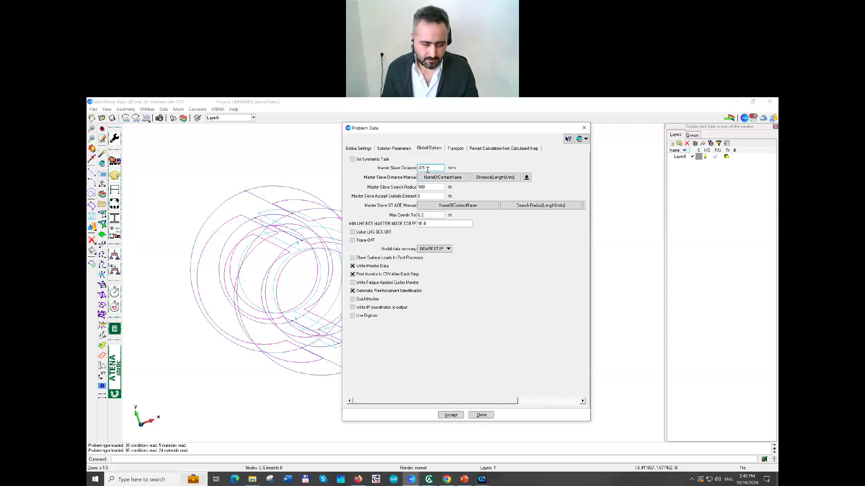
mouse_move(430, 170)
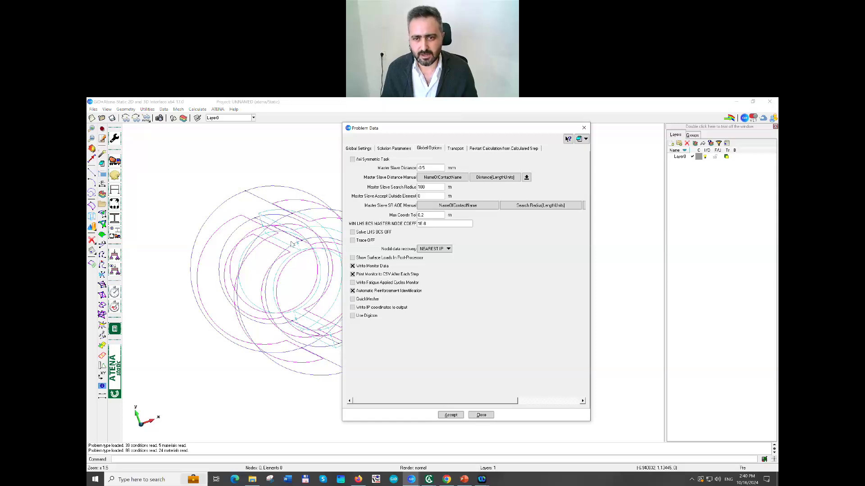
Add a second entry to the manual Master Slave Distance table and name its contact bolt.
click(526, 177)
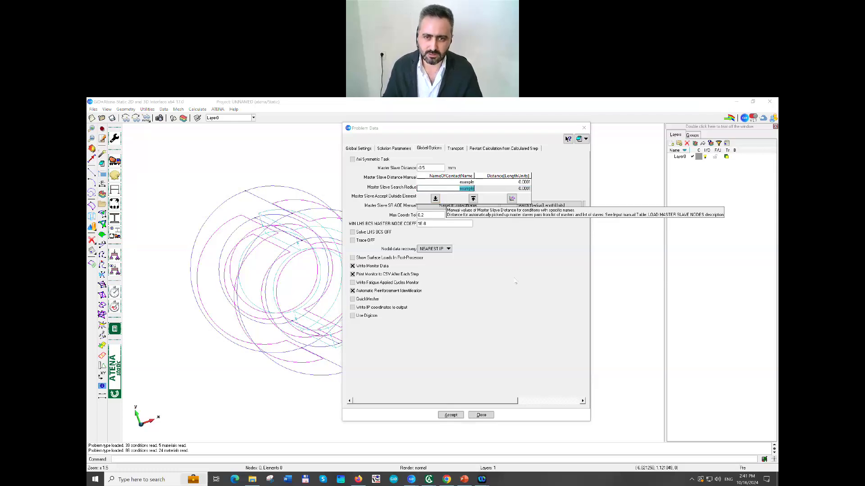
text(bo)
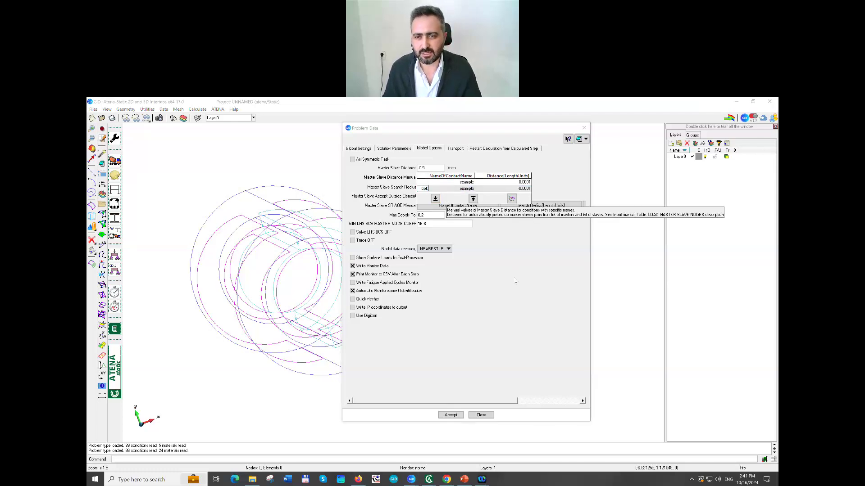
text(lt)
key(Return)
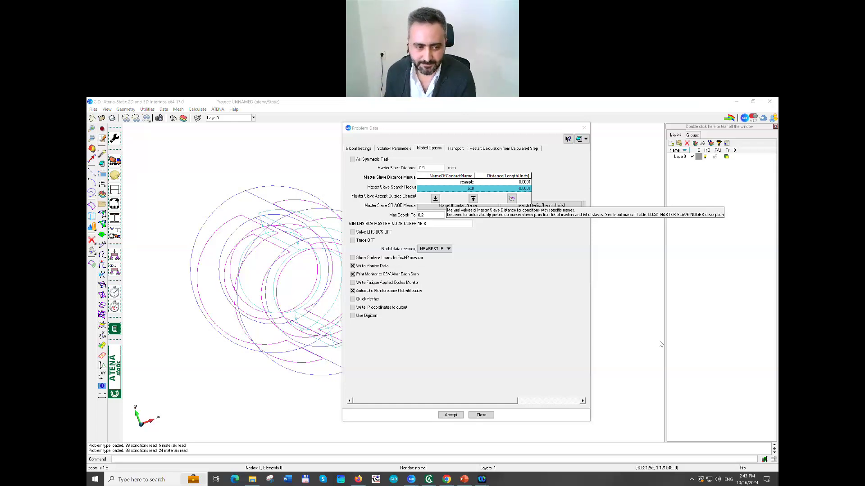
Switch to the YouTube video on GiD preprocessing tips in Firefox, find the 2D geometry modelling demonstration, and pause there.
click(464, 479)
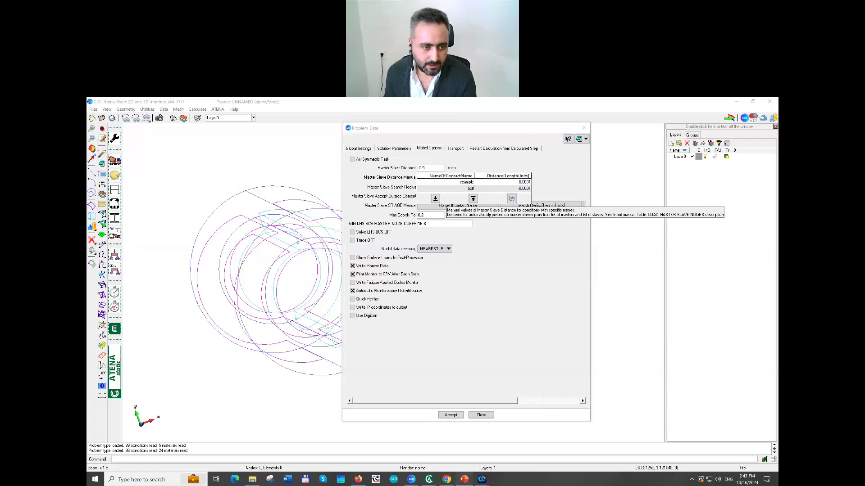
scroll(152, 233, up, 10)
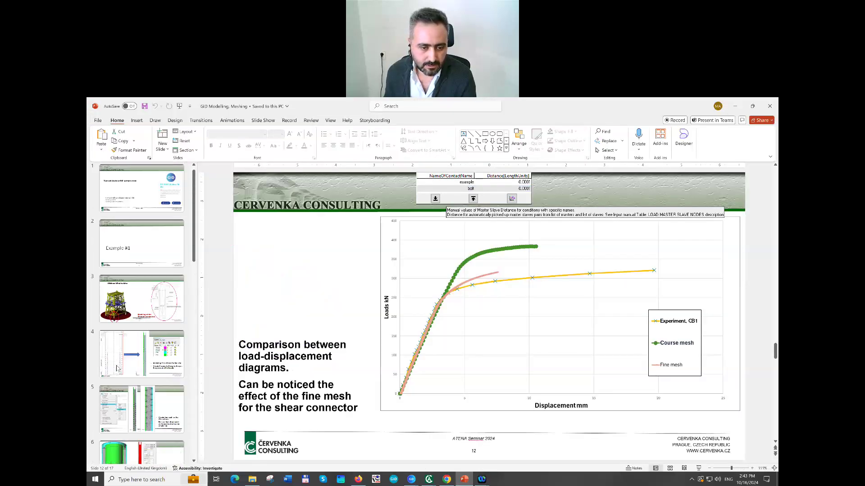
click(358, 479)
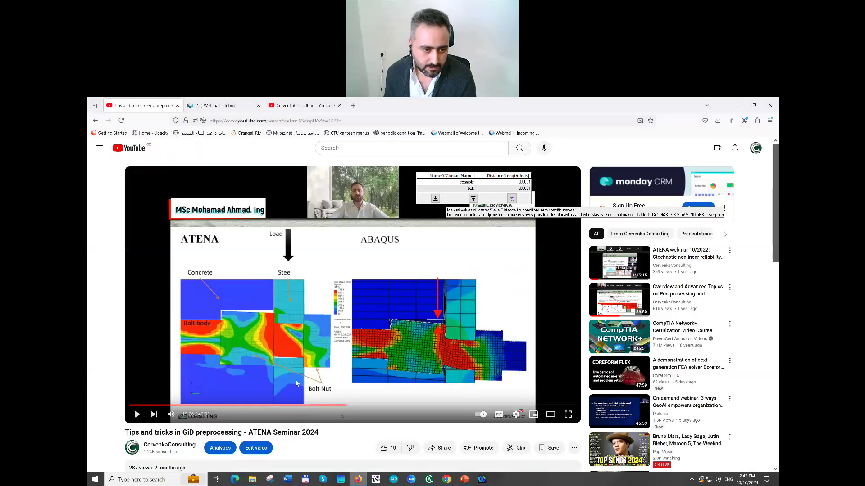
click(174, 406)
key(k)
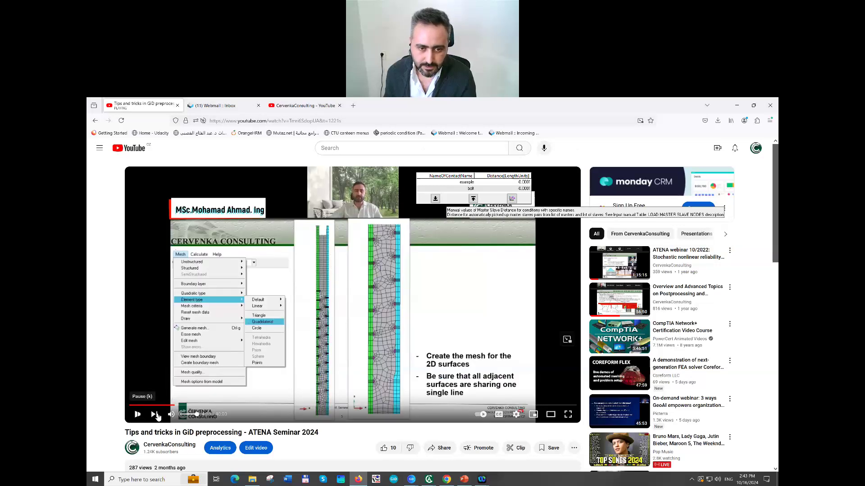
click(165, 406)
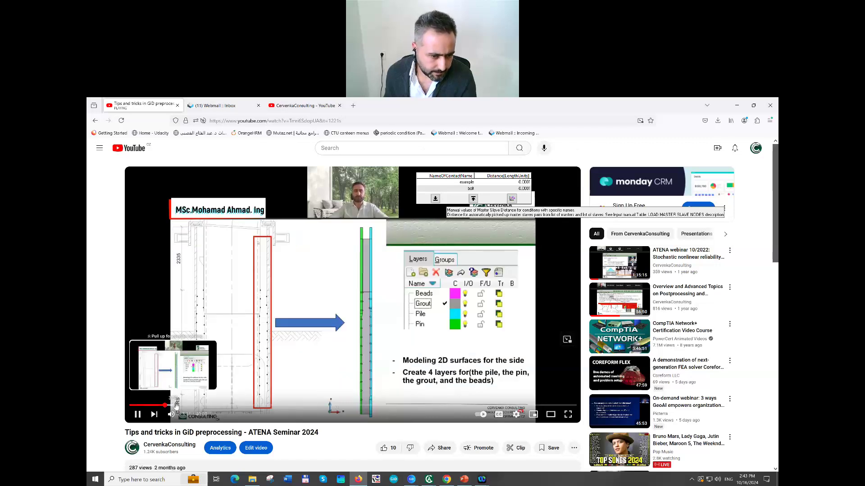
click(216, 406)
click(408, 323)
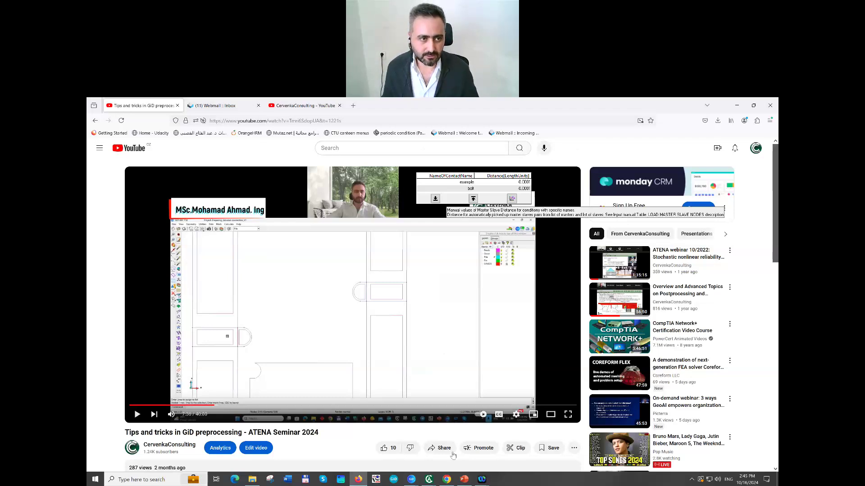
Show the webmail accounts in Chrome and Firefox, and highlight the contact e-mail address in the Firefox account.
click(446, 480)
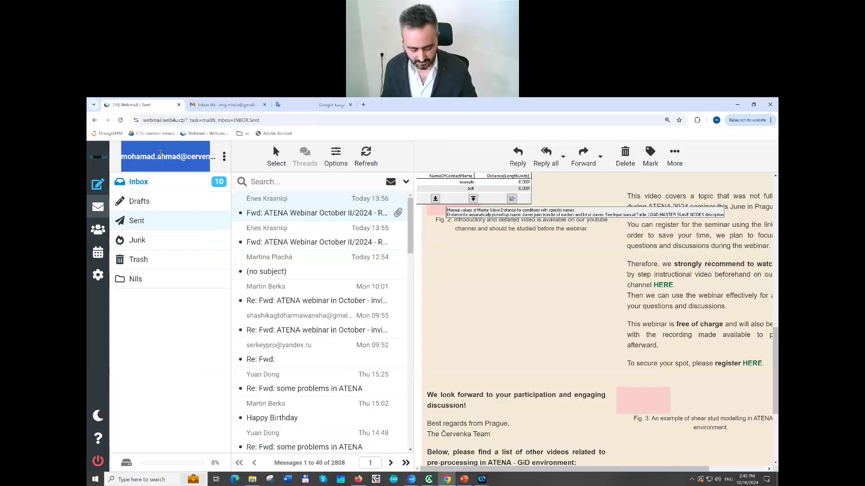
click(621, 448)
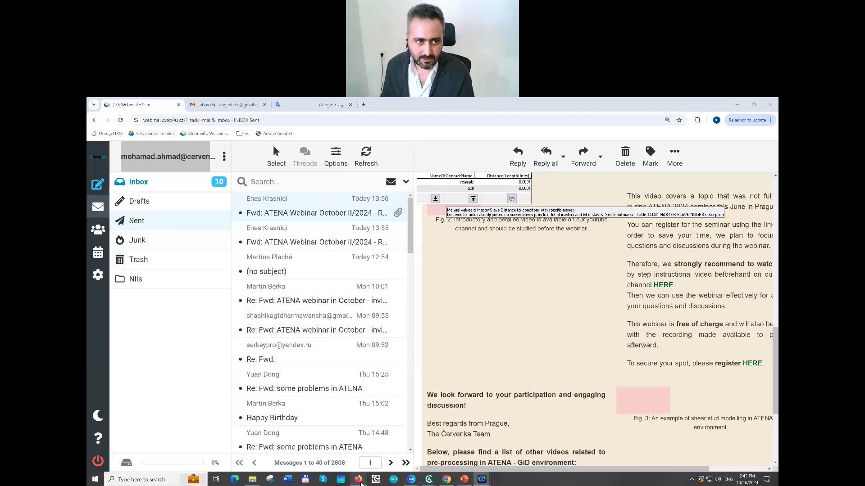
click(358, 480)
click(235, 105)
triple_click(154, 153)
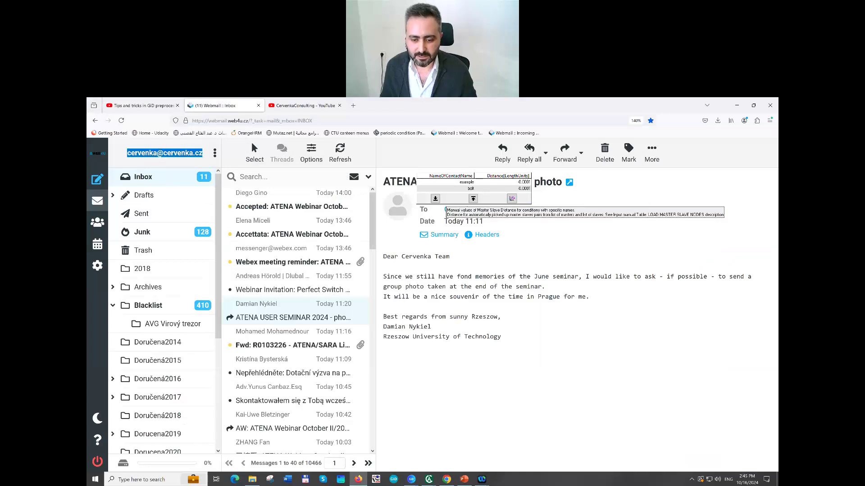
Switch back to the webmail in Chrome and open its inbox.
click(448, 479)
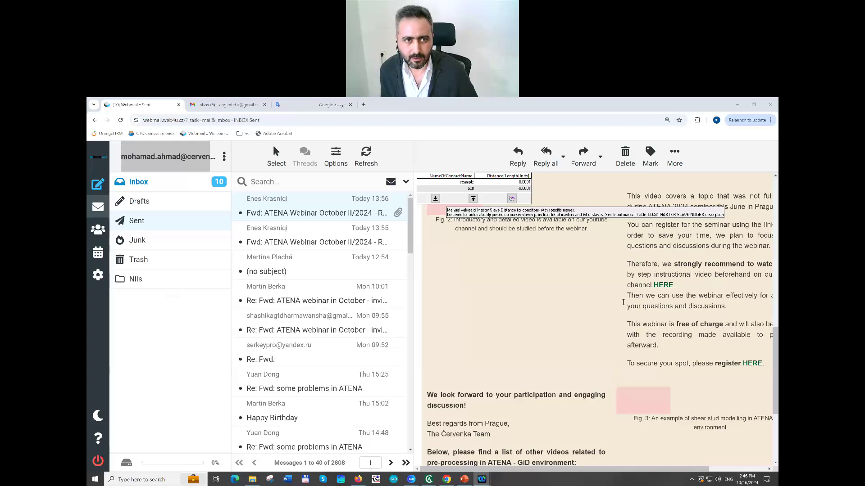
click(319, 105)
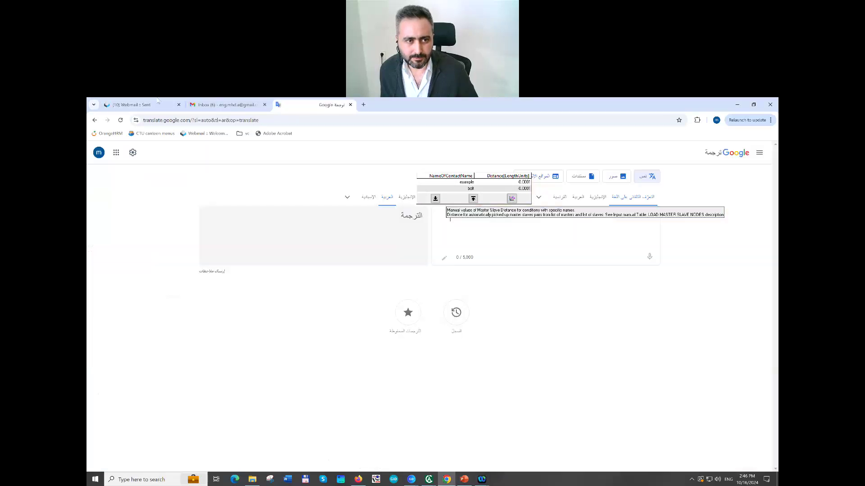
click(161, 104)
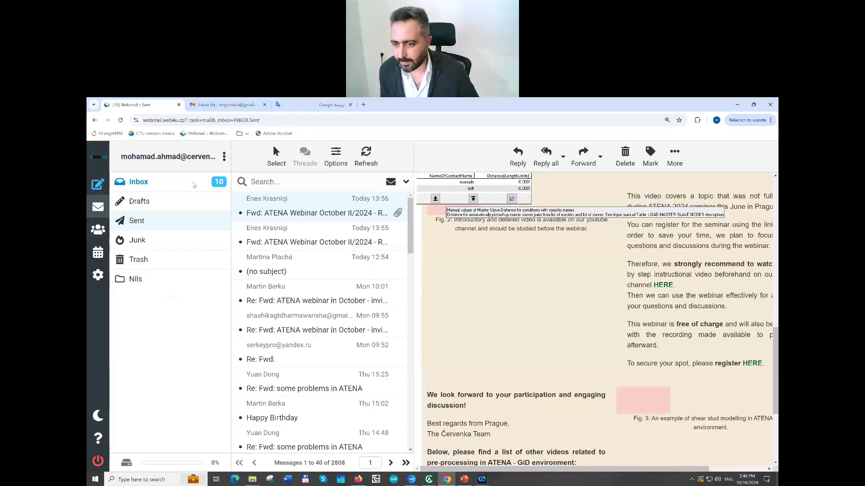
click(194, 184)
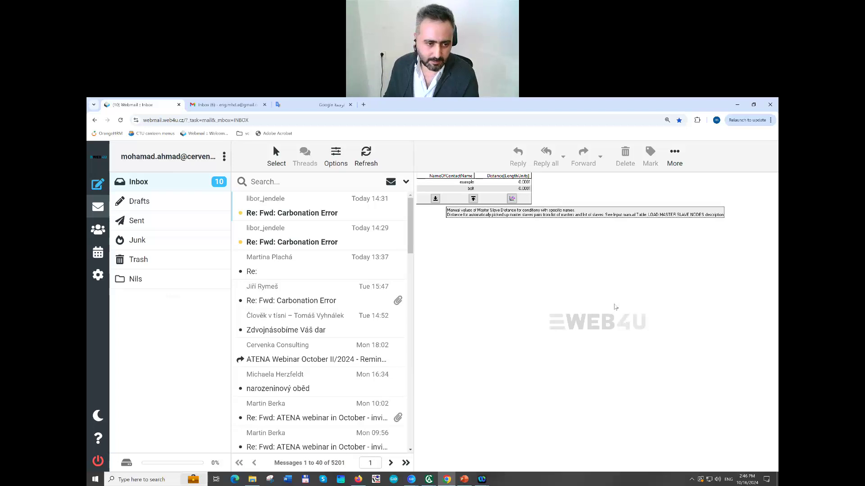
Switch to the PowerPoint presentation and show slide 15 with the ATENA and ABAQUS comparison of the bolt.
click(464, 479)
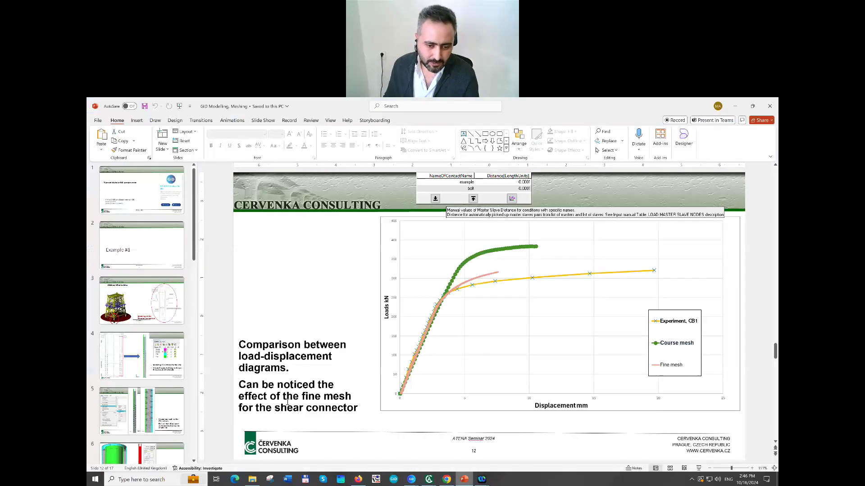
scroll(141, 388, down, 10)
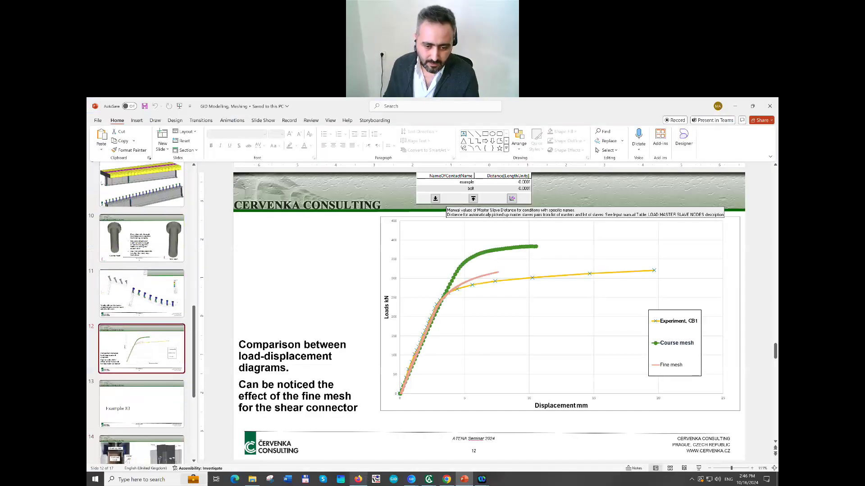
scroll(158, 344, down, 5)
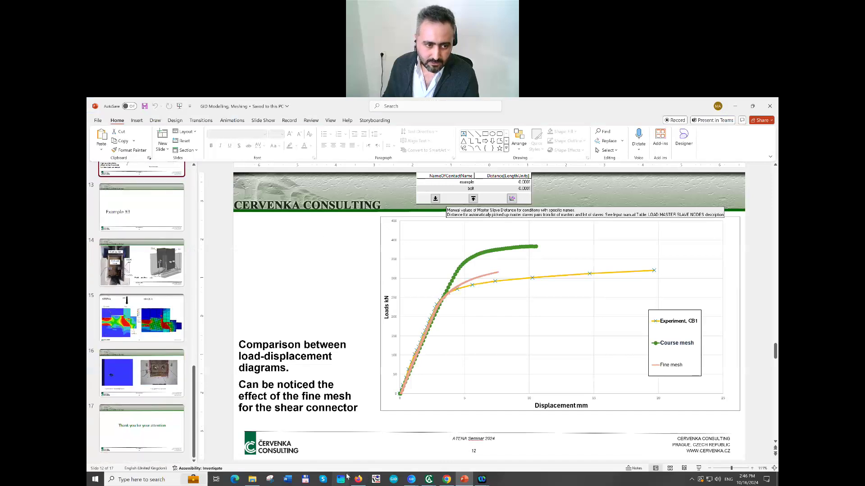
click(157, 327)
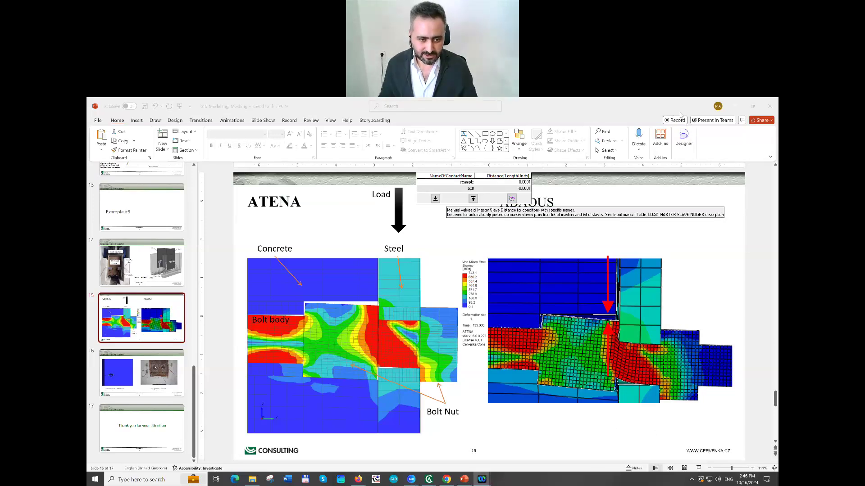
click(242, 358)
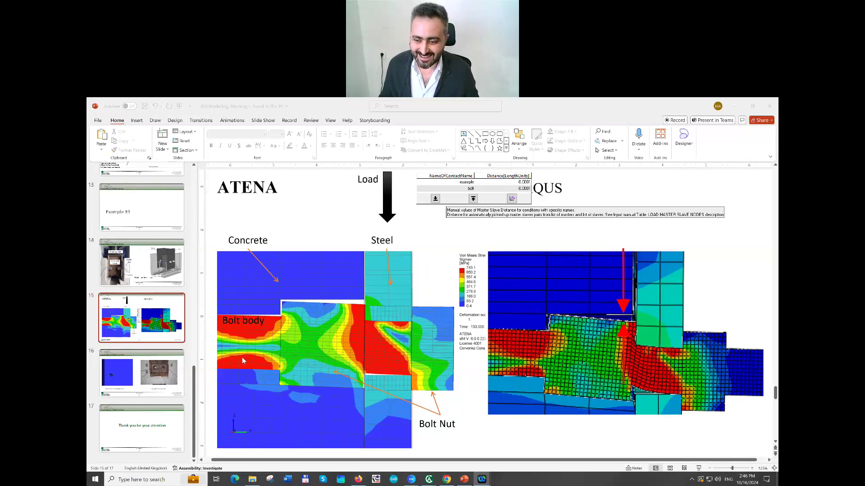
click(464, 480)
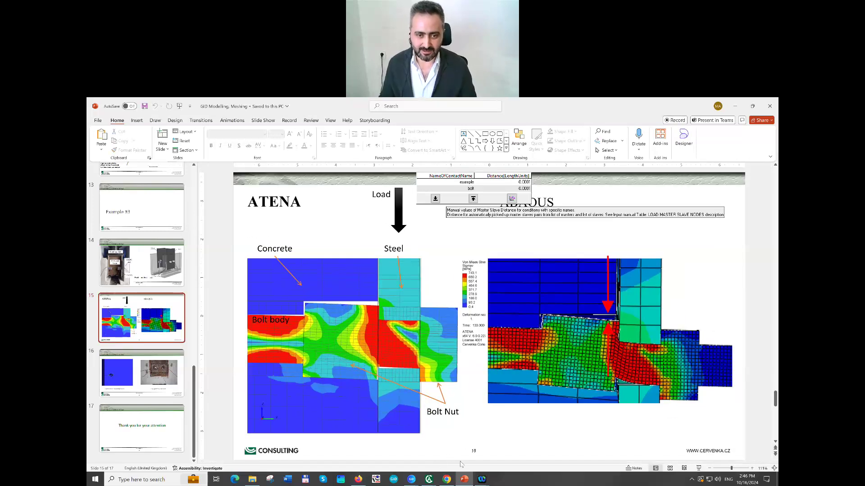
ctrl+scroll(318, 332, down, 1)
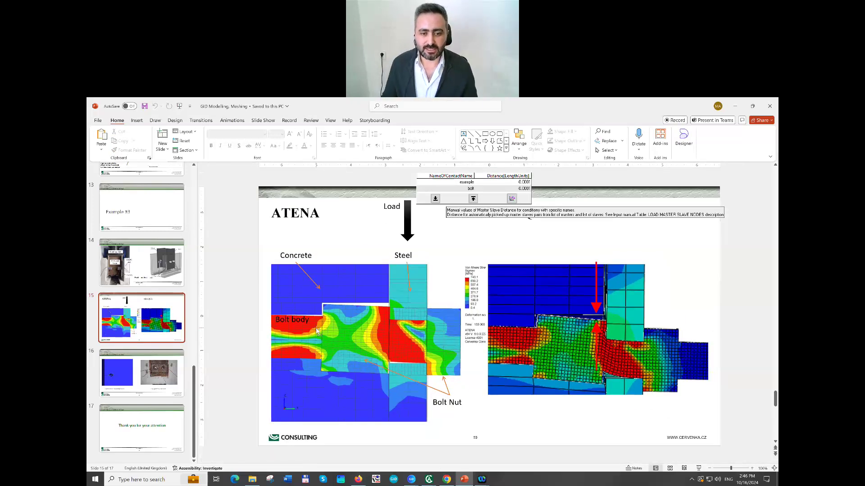
ctrl+scroll(317, 333, up, 1)
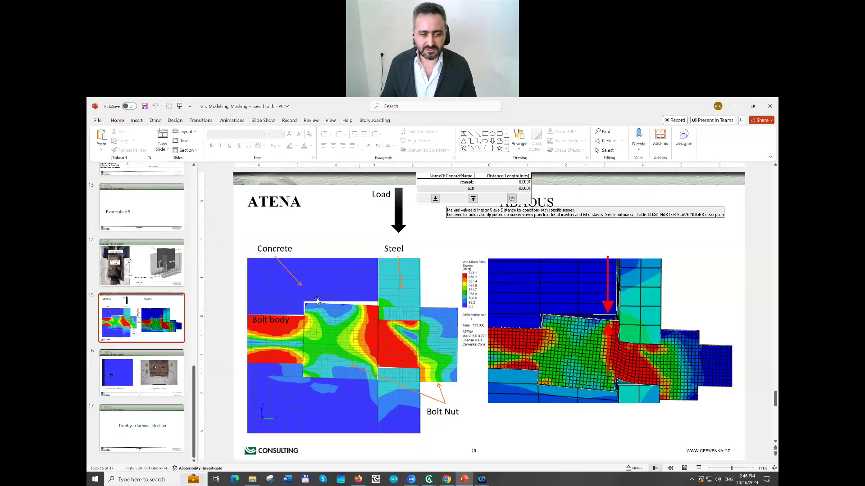